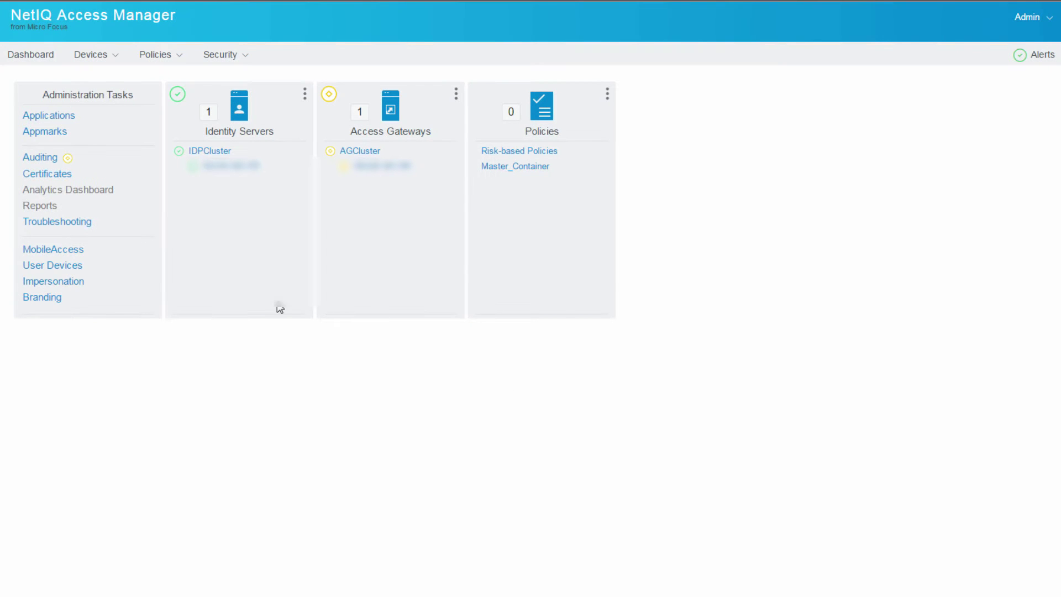
# Review the Advanced Authentication server's domain and port in the Identity Servers' shared settings, and confirm the details
pyautogui.click(106, 60)
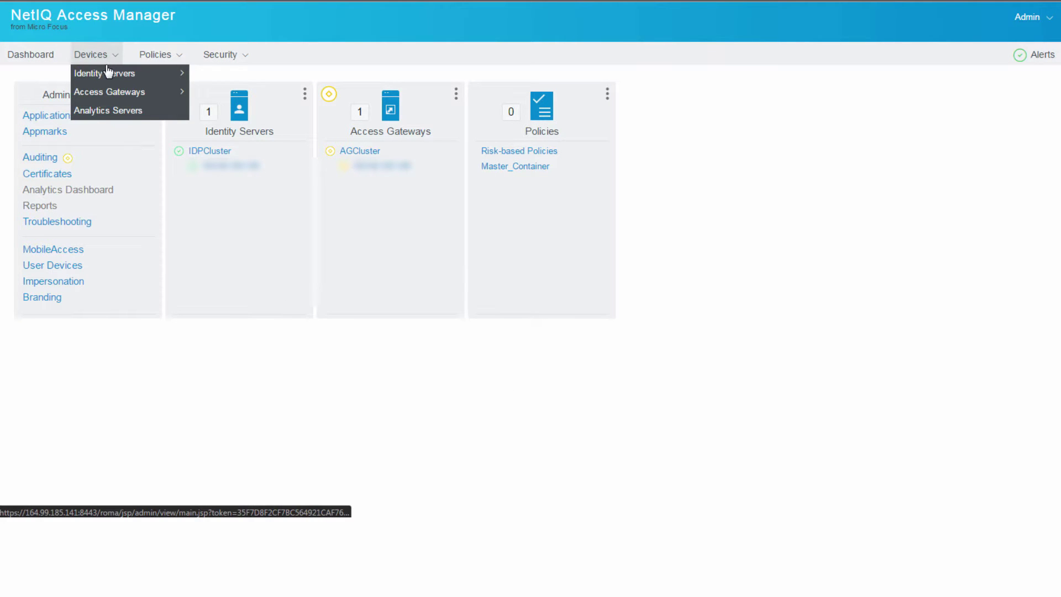
pyautogui.click(107, 72)
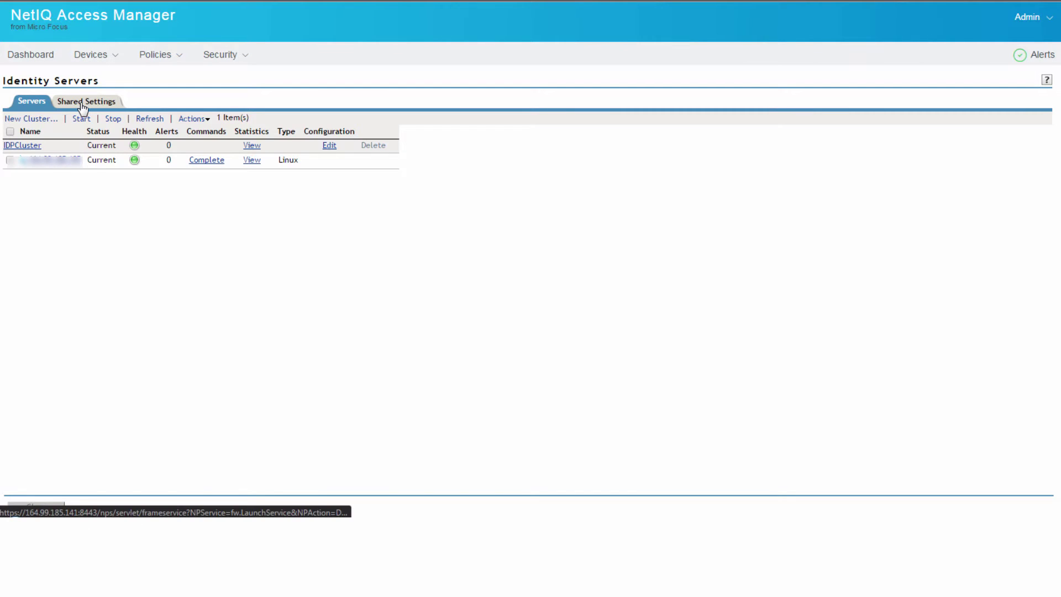
pyautogui.click(83, 102)
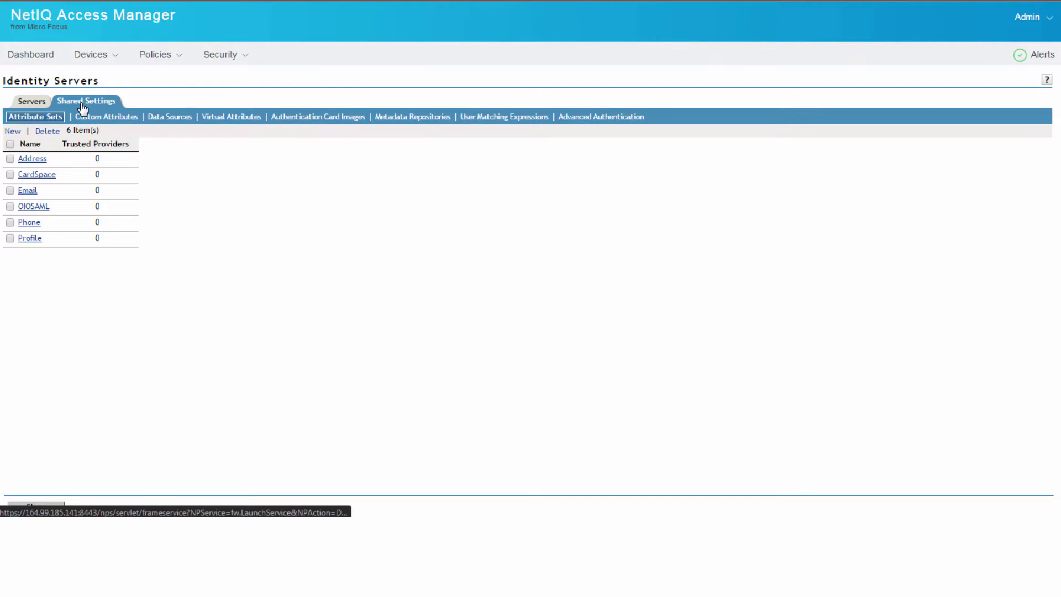
pyautogui.click(605, 126)
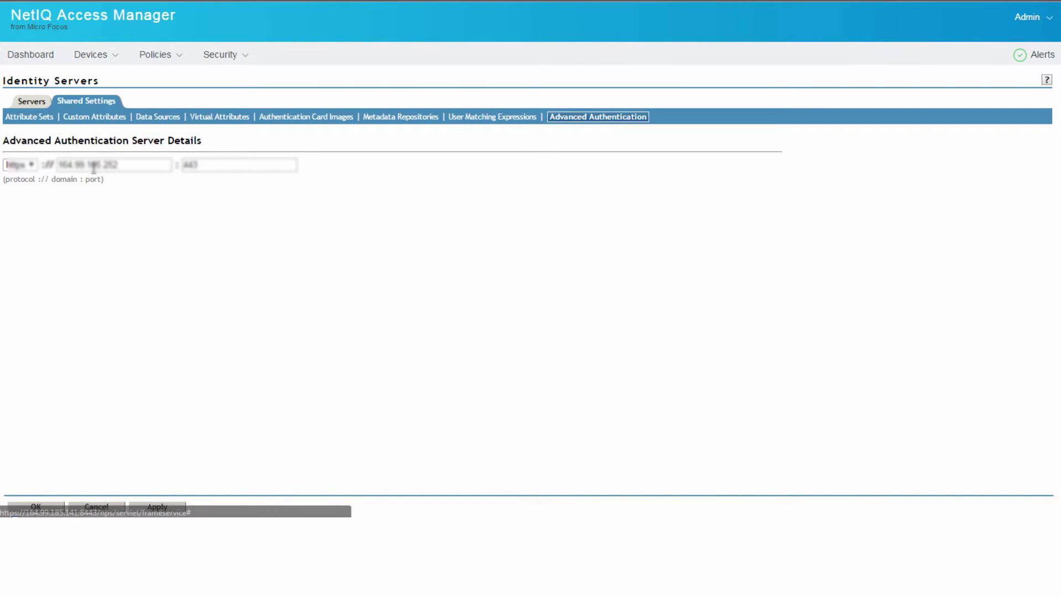
pyautogui.click(141, 162)
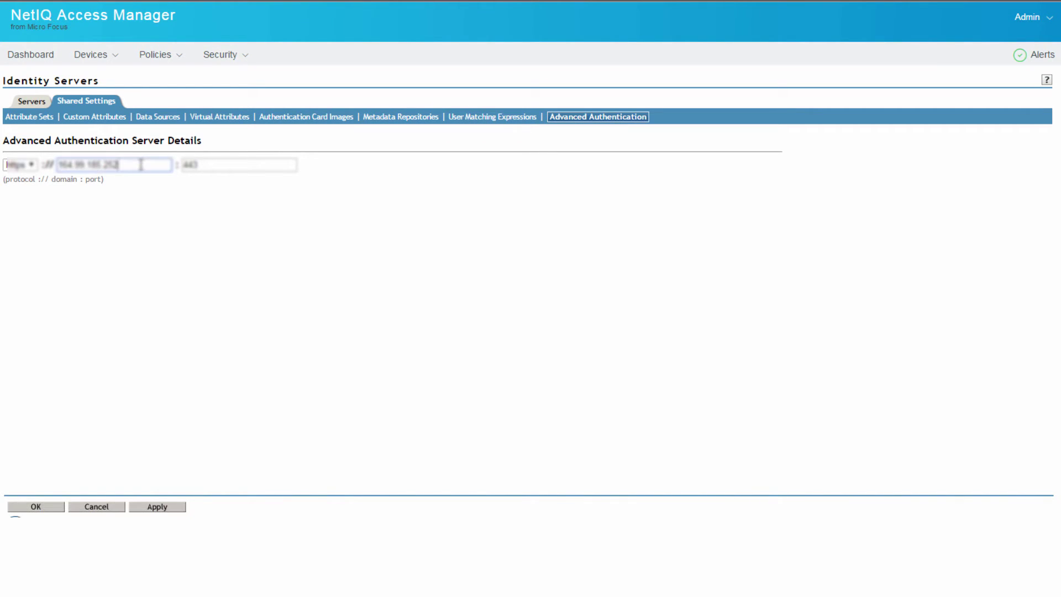
pyautogui.click(220, 165)
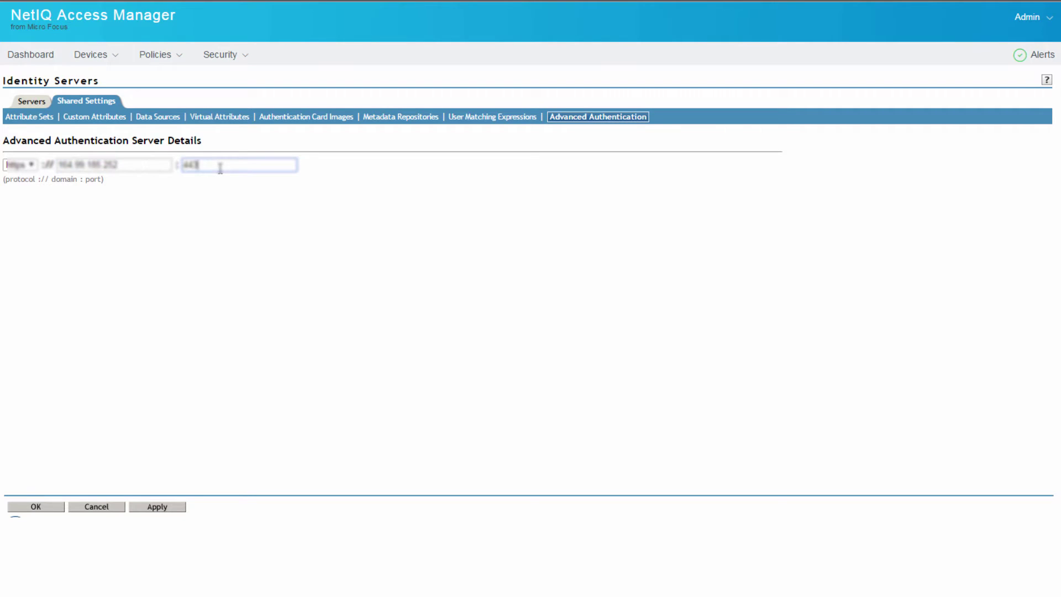
pyautogui.click(29, 509)
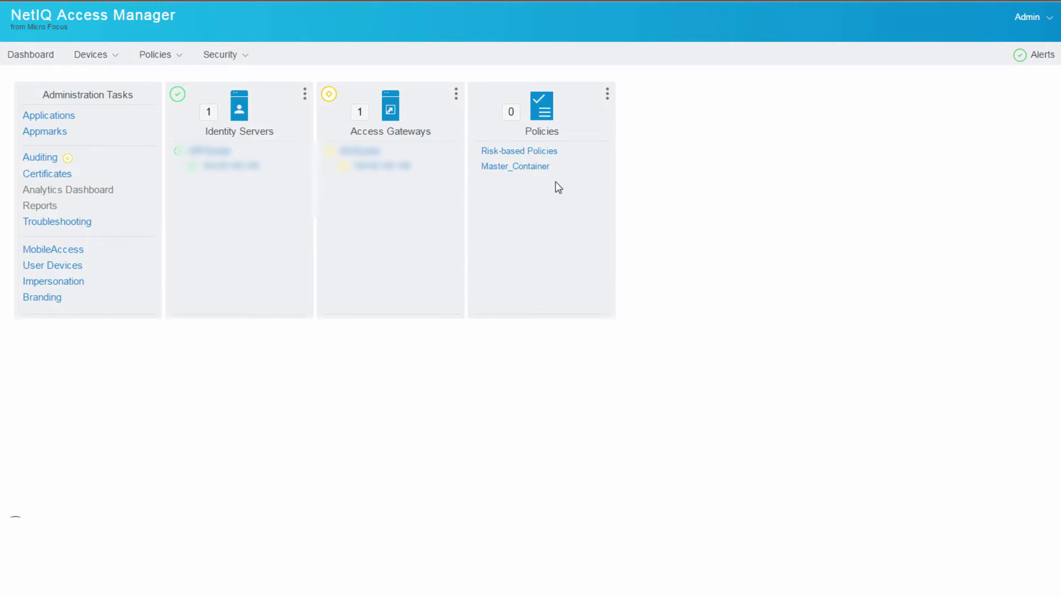
# Open the AA_Demo_Policy risk policy, review its IP Rule and the medium risk level's action, and leave the policy
pyautogui.click(513, 158)
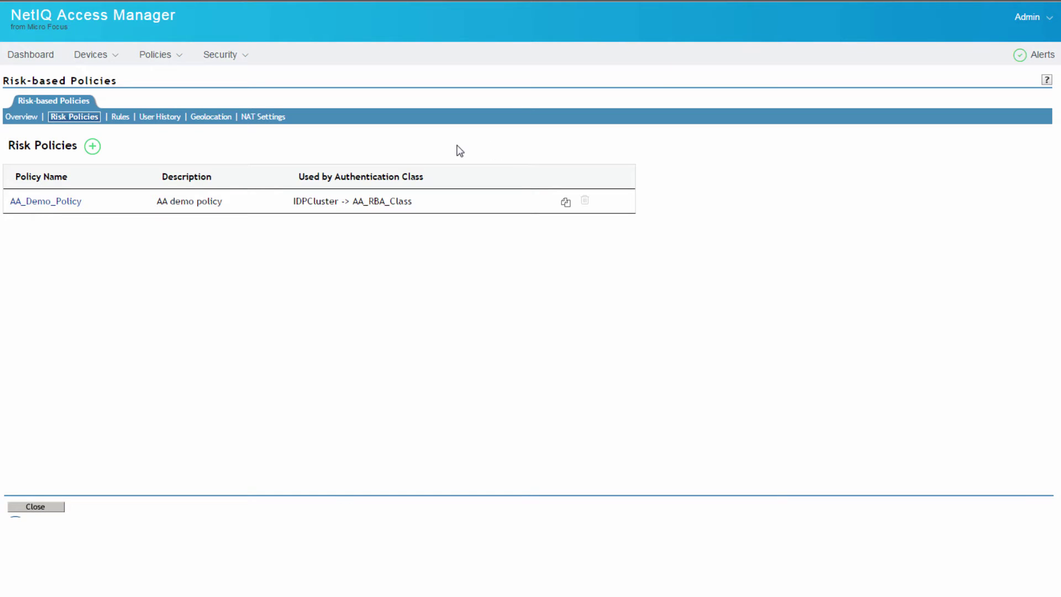
pyautogui.click(58, 204)
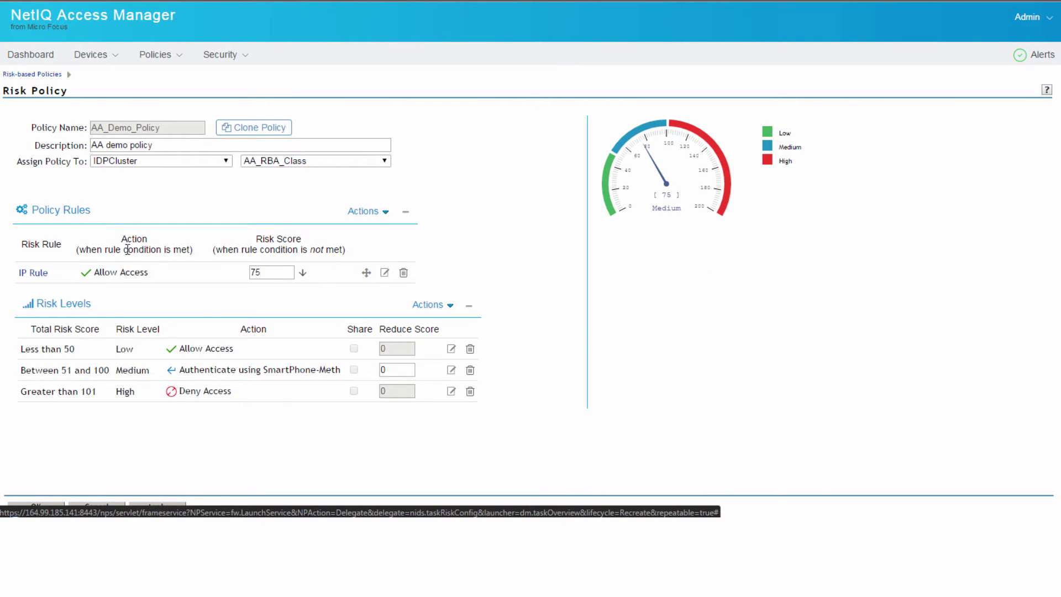
pyautogui.click(31, 281)
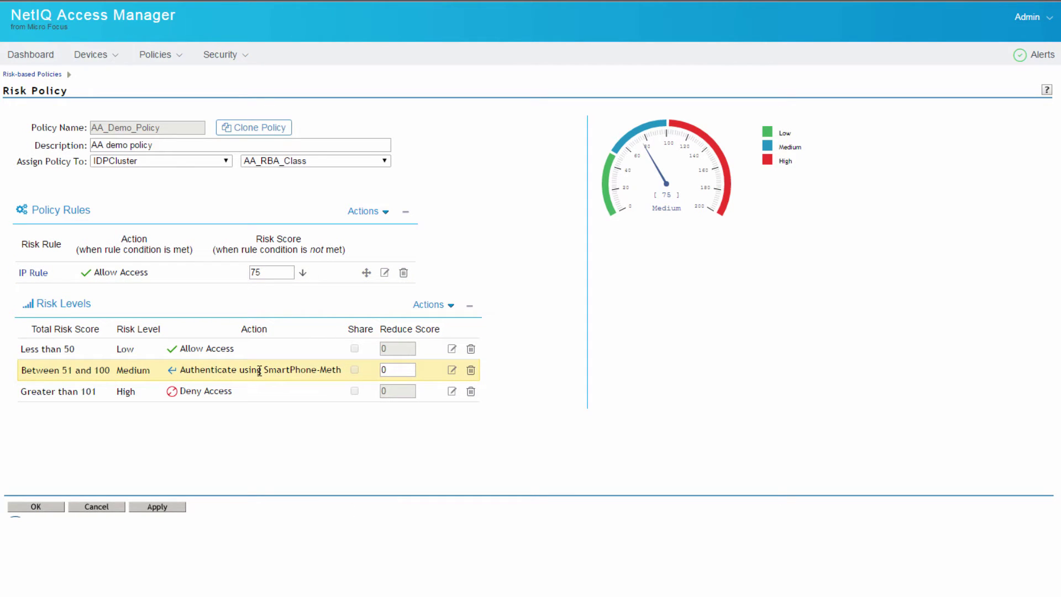
pyautogui.click(452, 371)
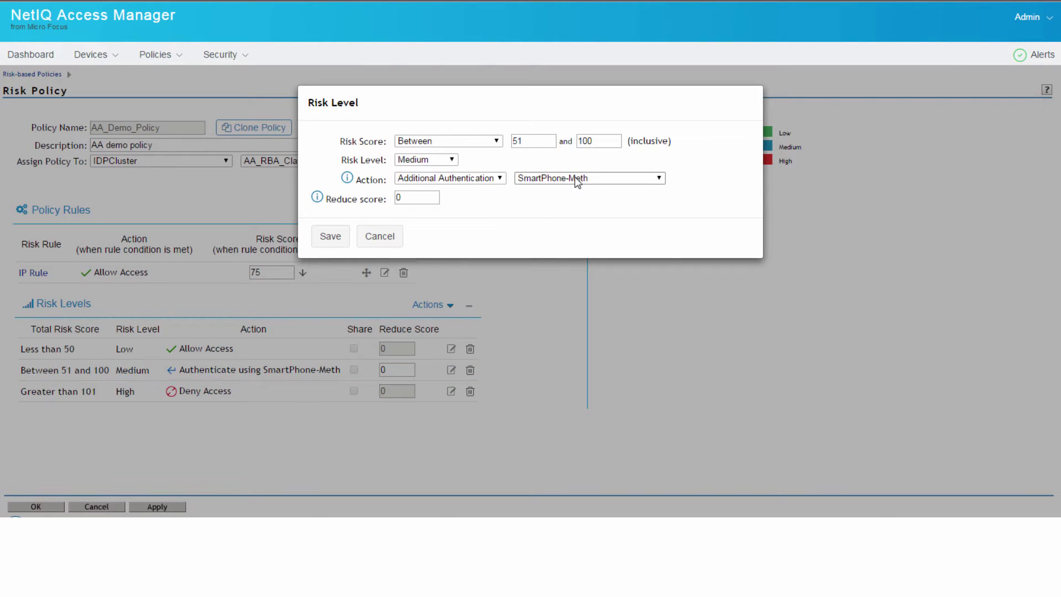
pyautogui.click(335, 238)
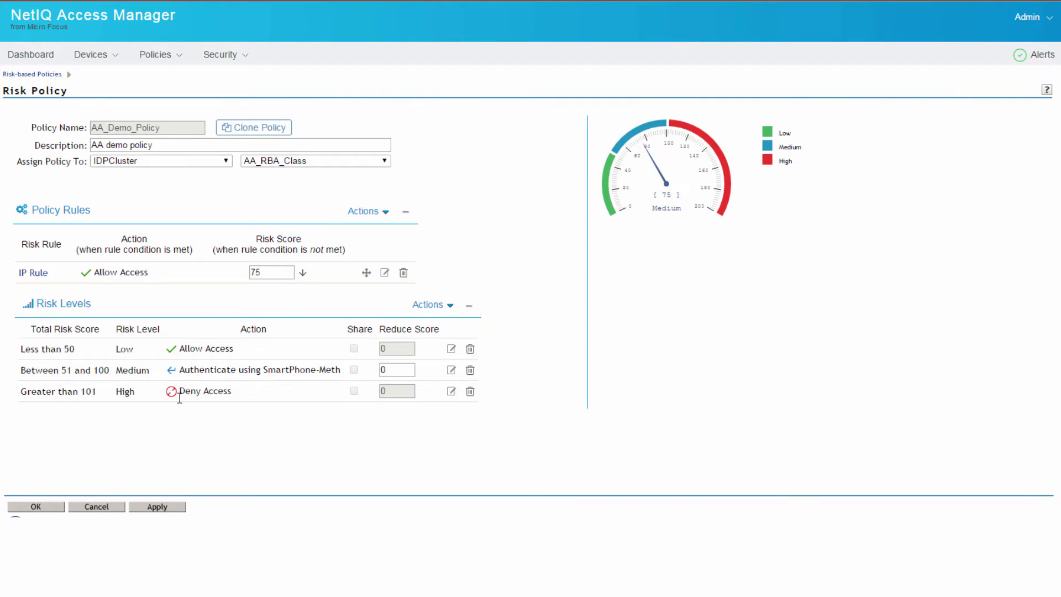
pyautogui.click(87, 507)
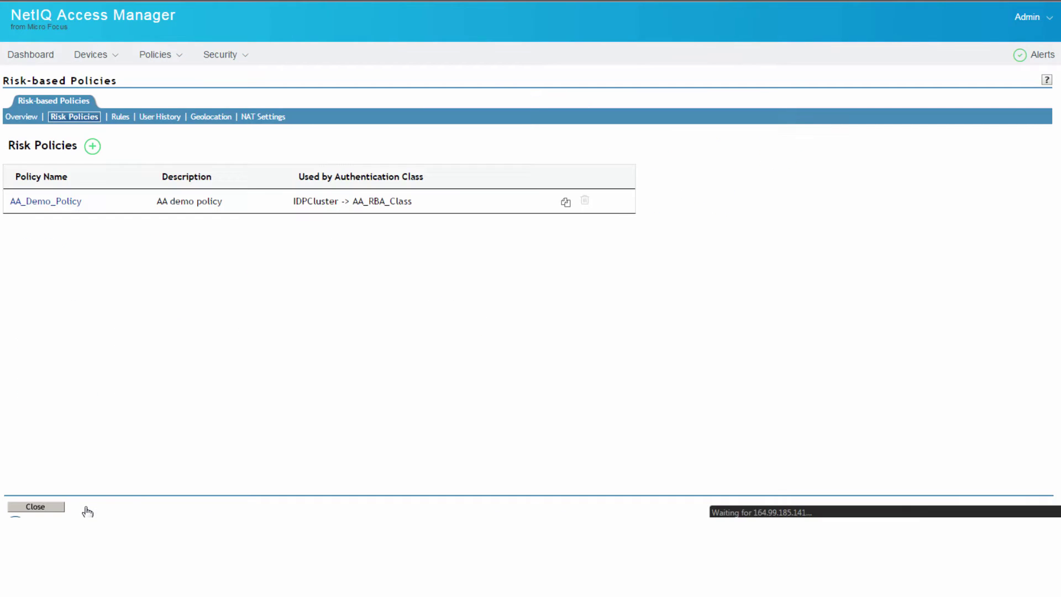
# Open the IDPCluster identity server configuration and review its local authentication classes, methods and contracts
pyautogui.click(38, 55)
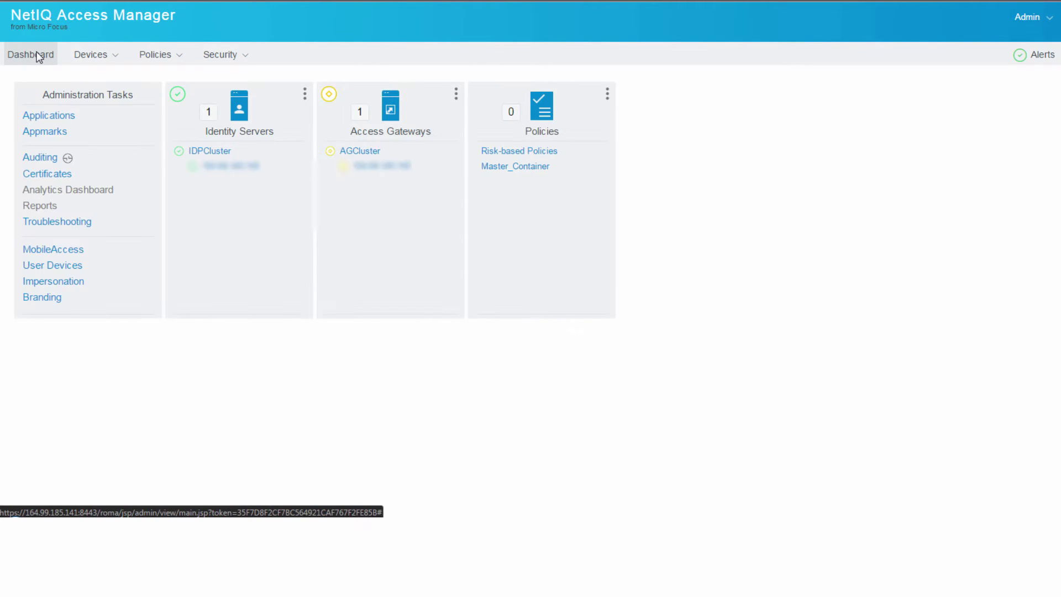
pyautogui.click(107, 59)
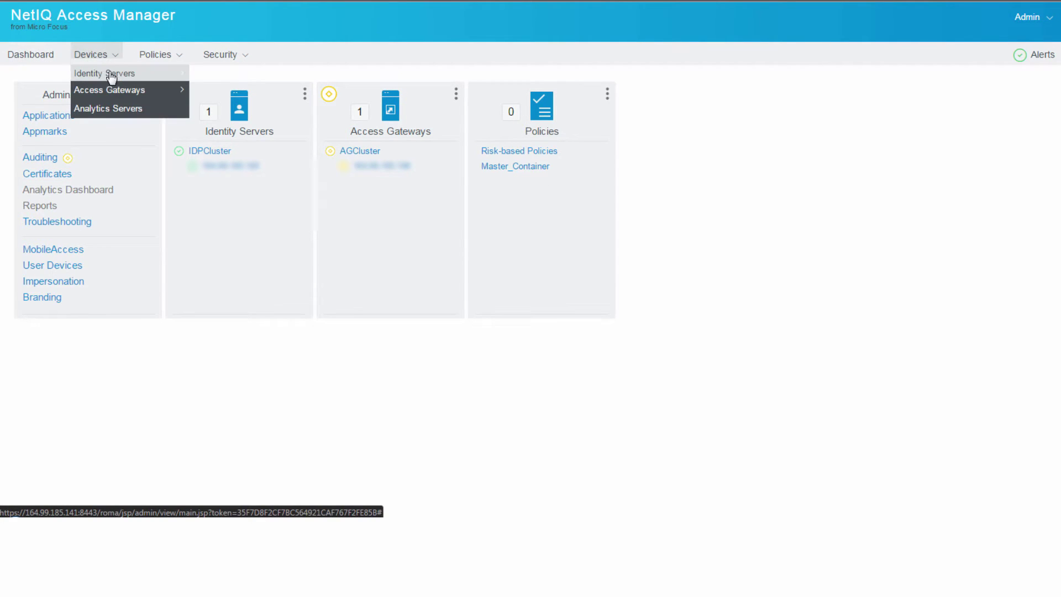
pyautogui.moveTo(148, 80)
pyautogui.click(225, 79)
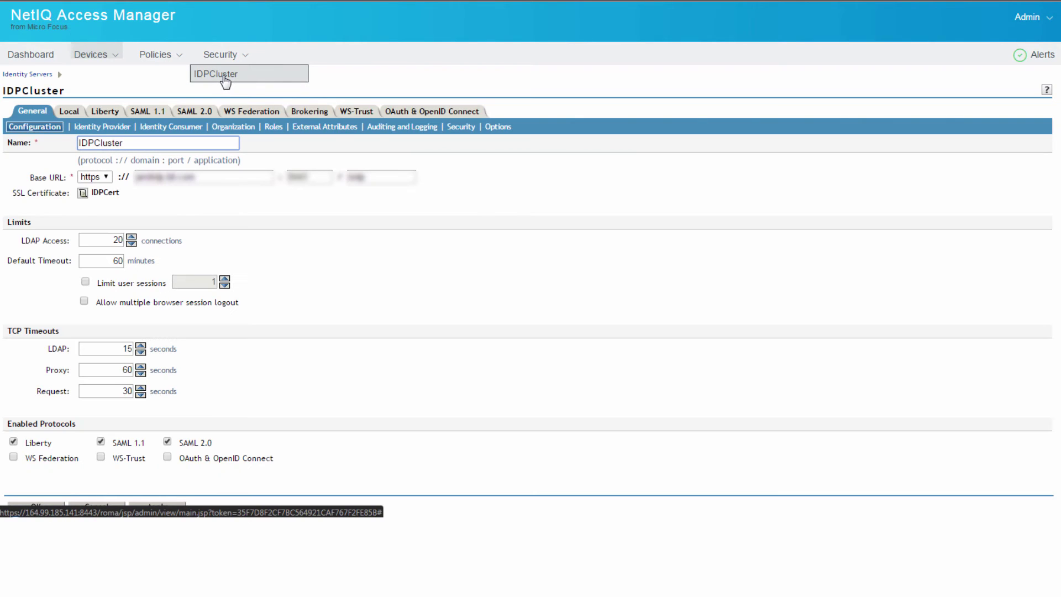
pyautogui.click(73, 115)
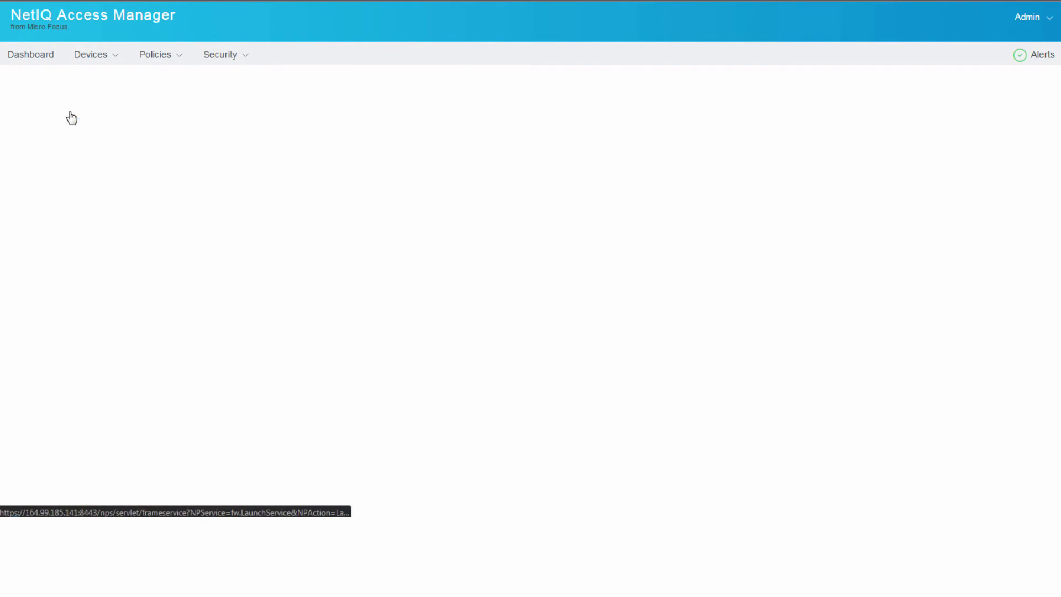
pyautogui.click(78, 127)
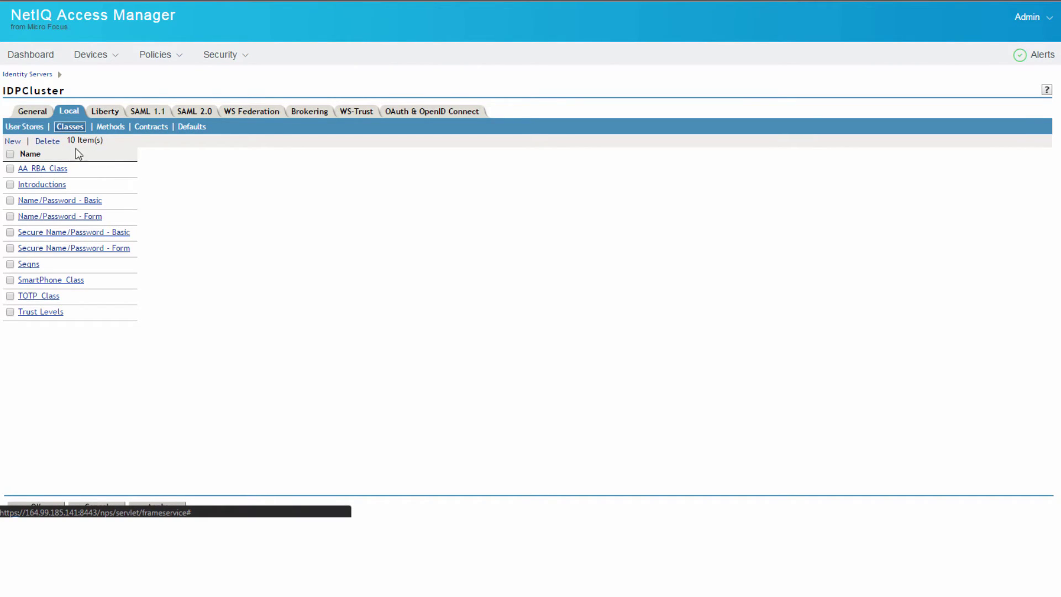
pyautogui.click(109, 128)
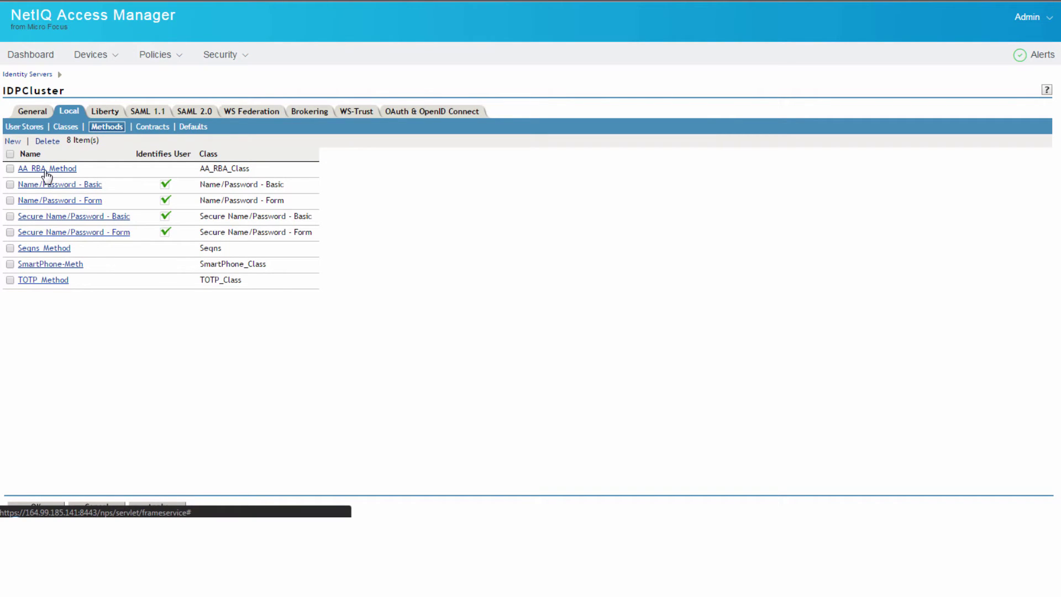
pyautogui.click(151, 127)
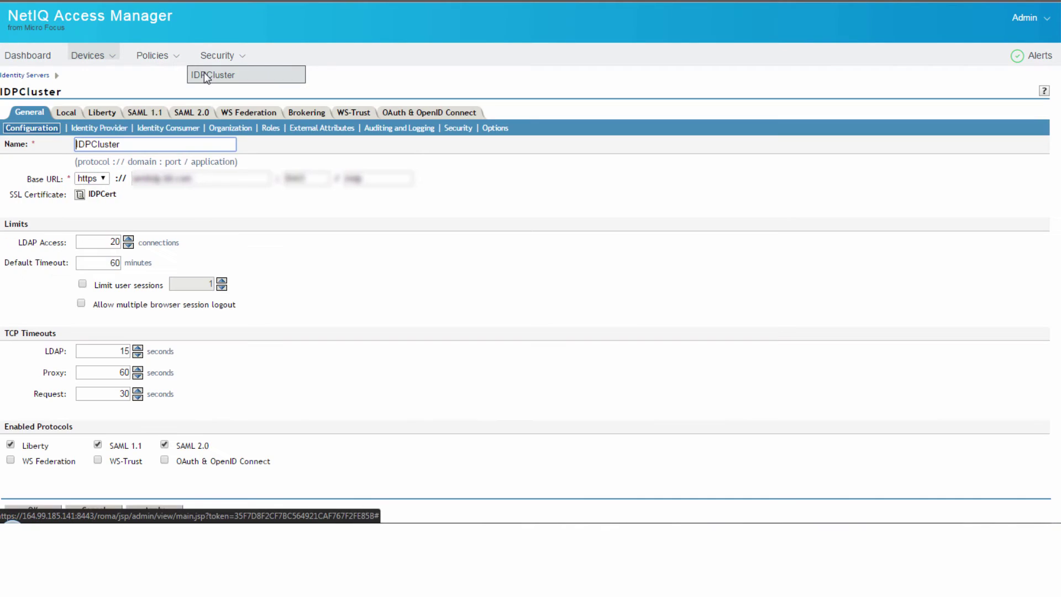
# Inspect the REPONAME property of IDPCluster's SmartPhone-Meth authentication method without changing it, and return to the cluster's methods
pyautogui.click(72, 113)
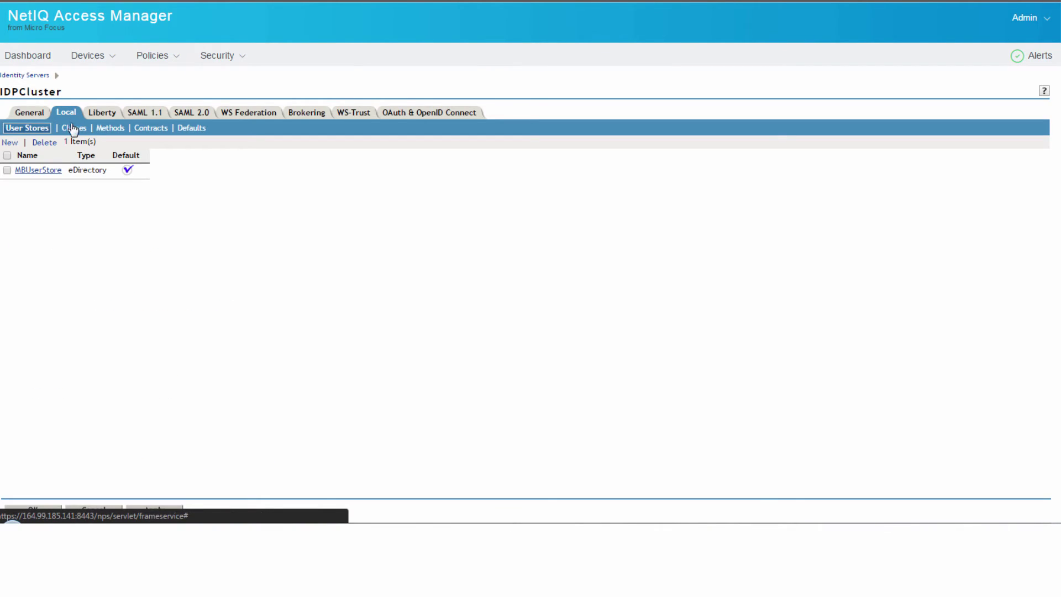
pyautogui.click(74, 128)
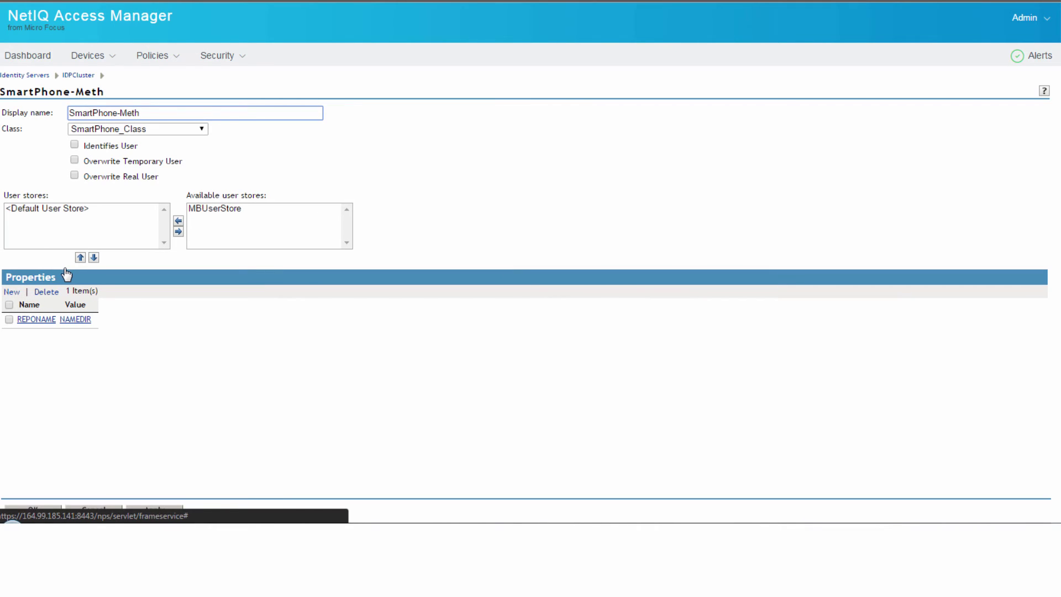
pyautogui.click(35, 320)
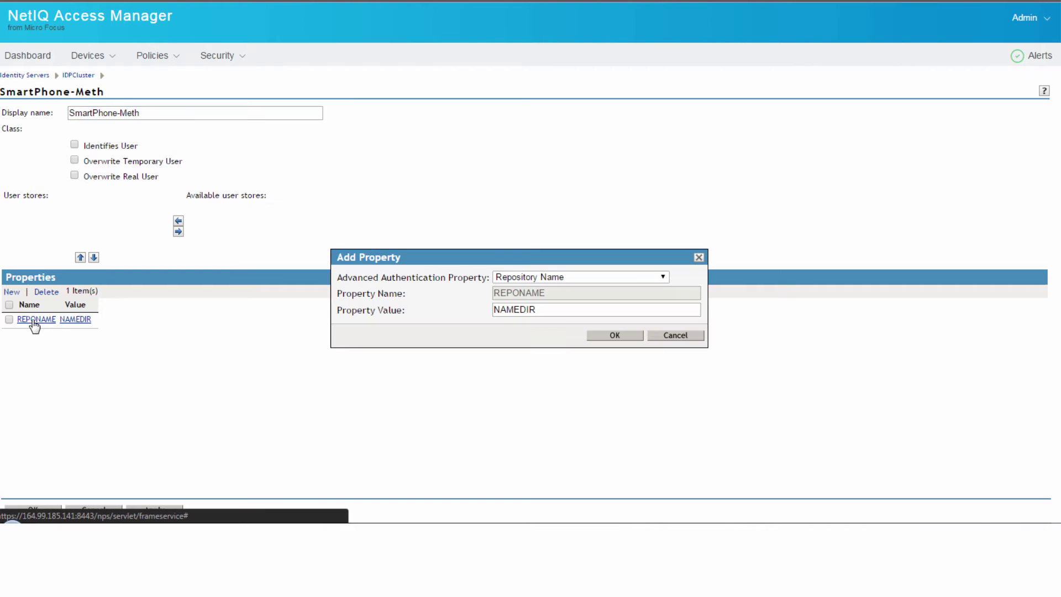
pyautogui.click(671, 336)
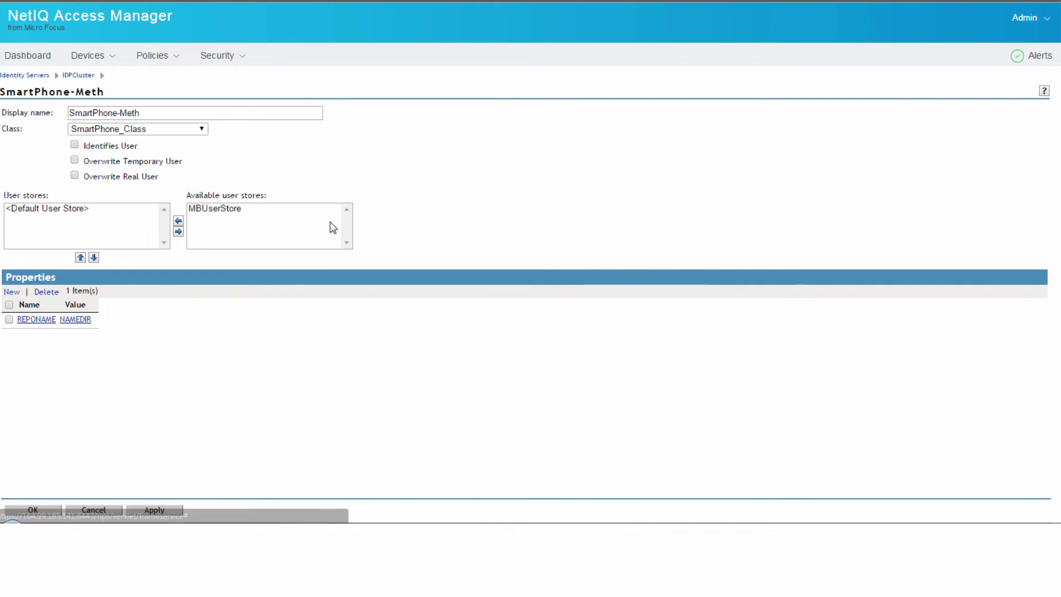
pyautogui.click(77, 75)
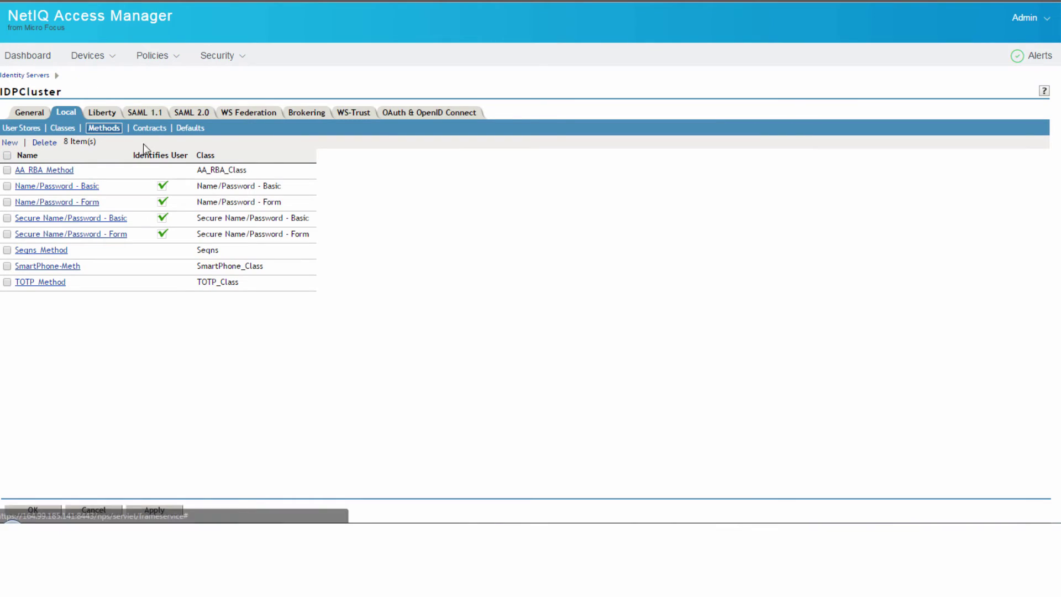
# Open IDPCluster's SmartPhone_Contract and check which authentication methods it uses
pyautogui.click(150, 129)
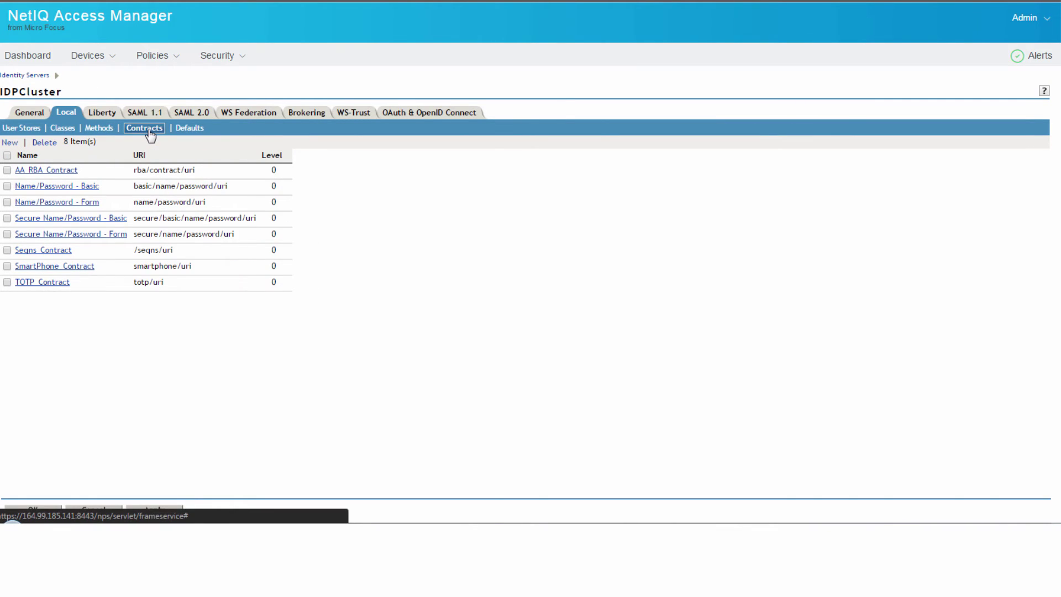
pyautogui.click(65, 268)
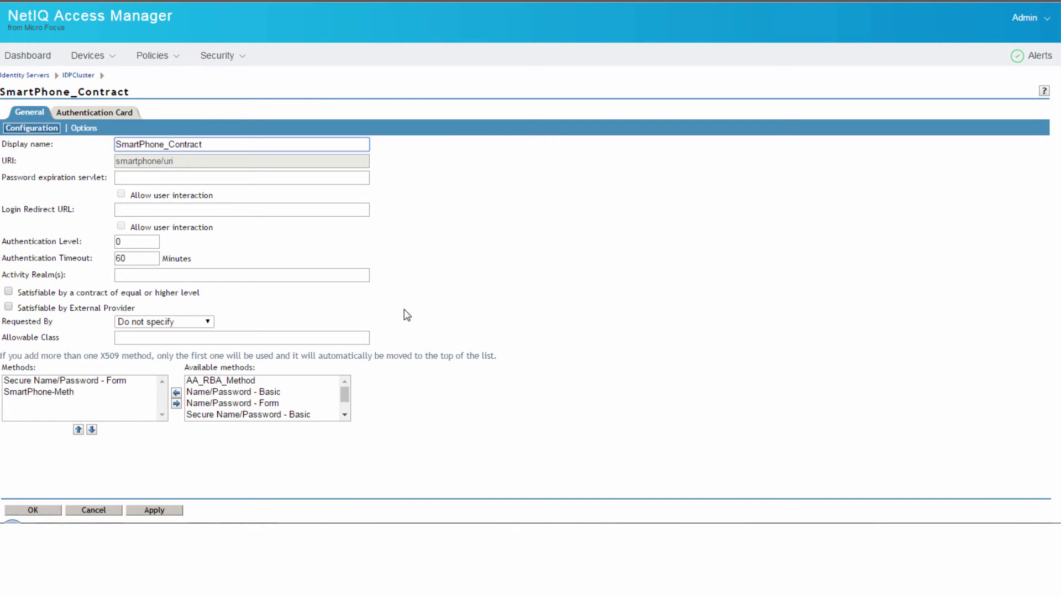
pyautogui.click(60, 392)
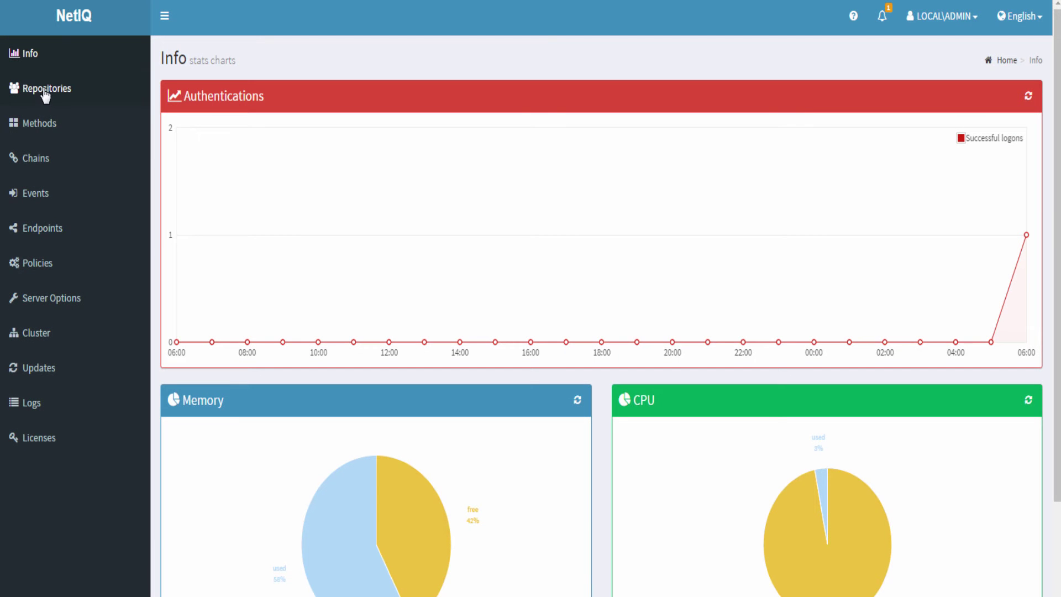
# In the Advanced Authentication administration portal, open the NAMEDIR repository and review its directory settings and LDAP servers
pyautogui.click(44, 91)
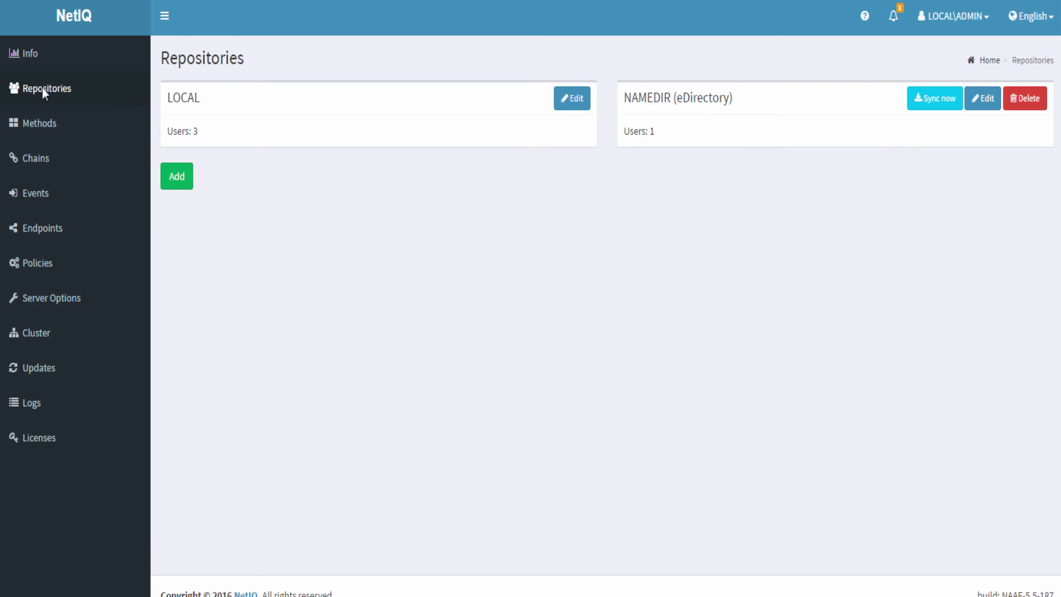
pyautogui.click(984, 100)
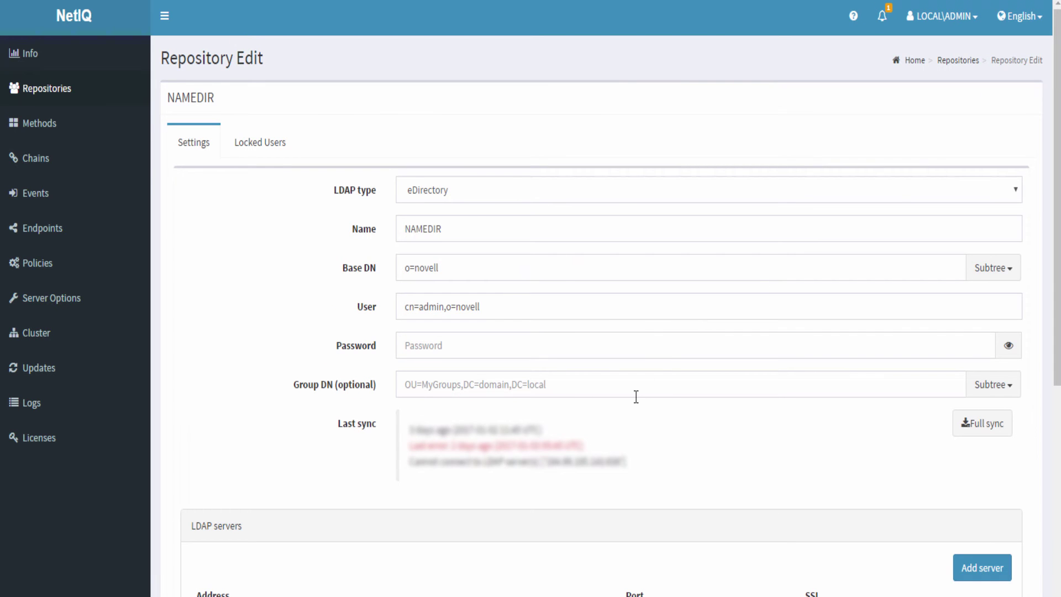
pyautogui.scroll(-5, 636, 397)
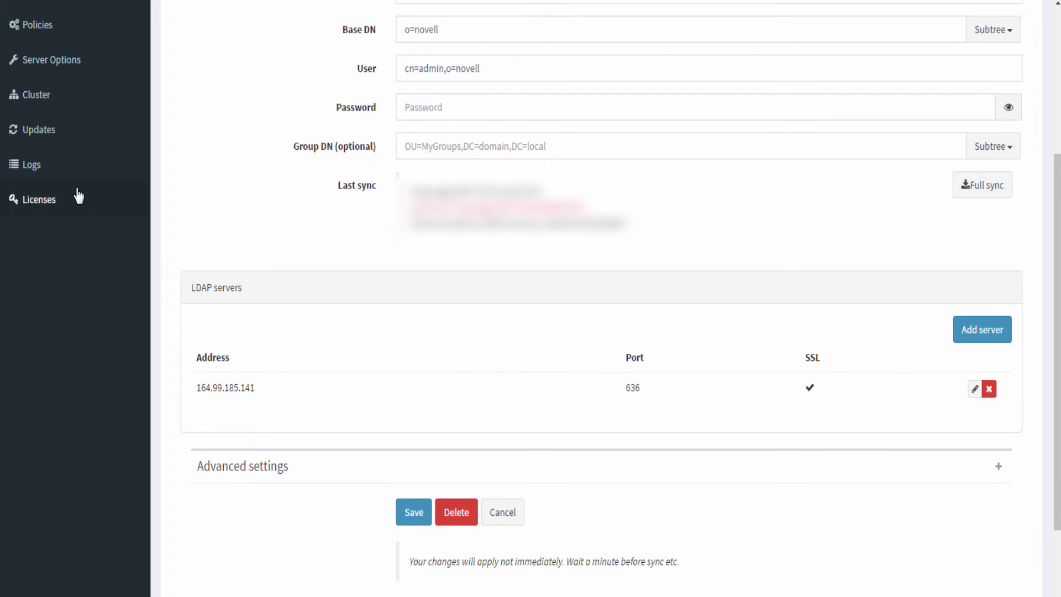
pyautogui.scroll(5, 77, 195)
# Open the Smartphone authentication method's settings and check its server URL
pyautogui.click(39, 131)
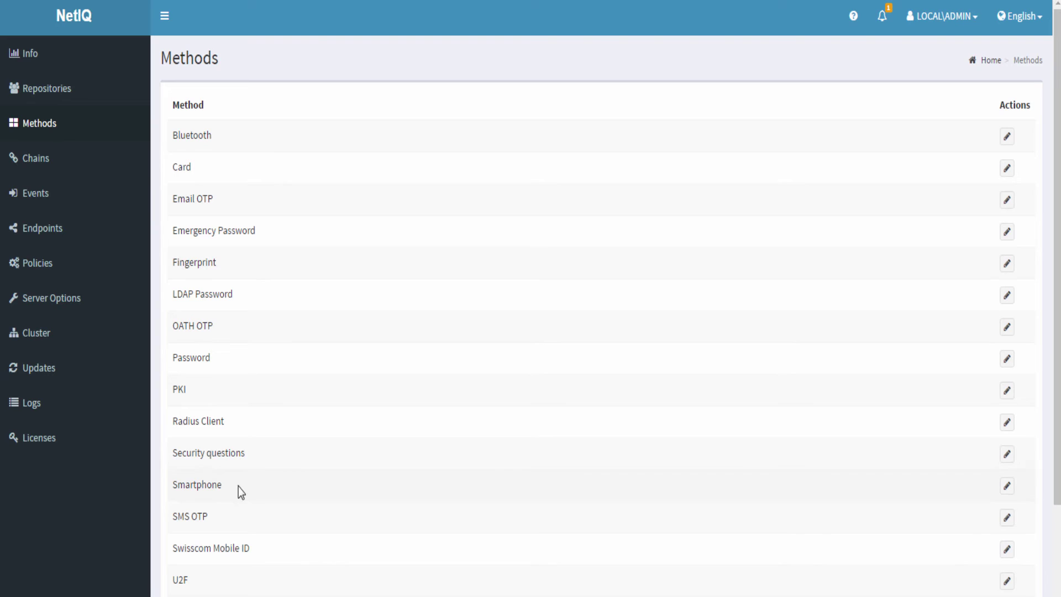
pyautogui.click(1006, 486)
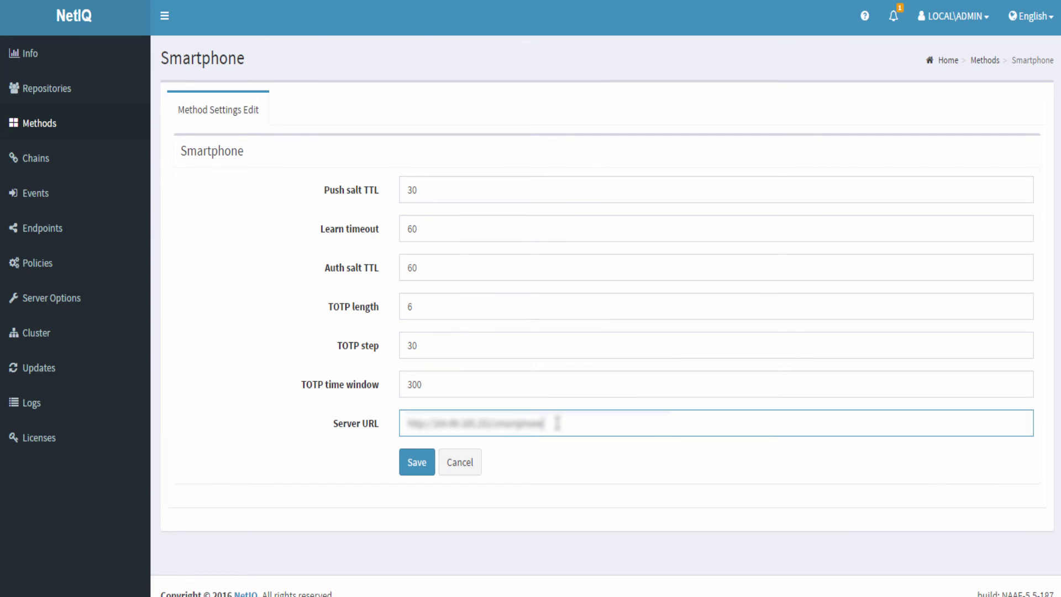
pyautogui.click(557, 423)
# Open the smartphone authentication chain for editing to examine its settings and used methods
pyautogui.click(37, 162)
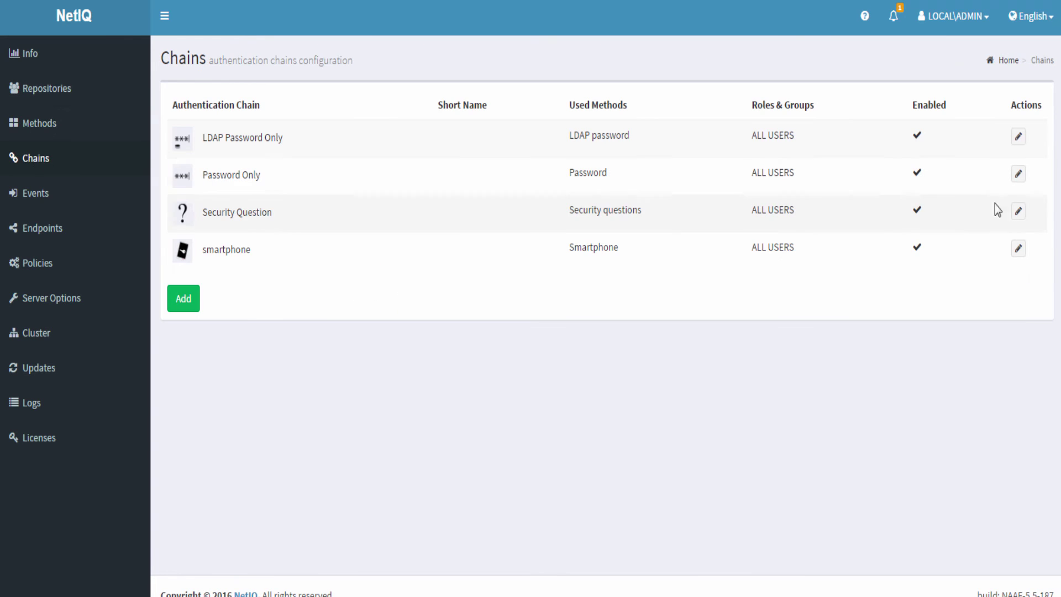
pyautogui.click(1018, 250)
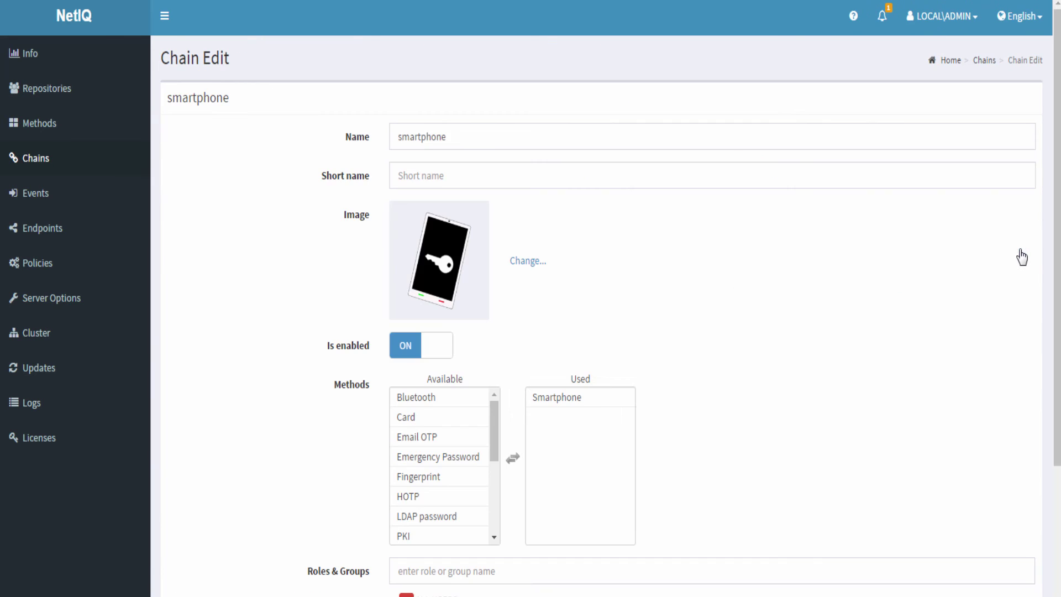
# Check the smartphone chain's used methods and its assigned roles and groups
pyautogui.click(572, 402)
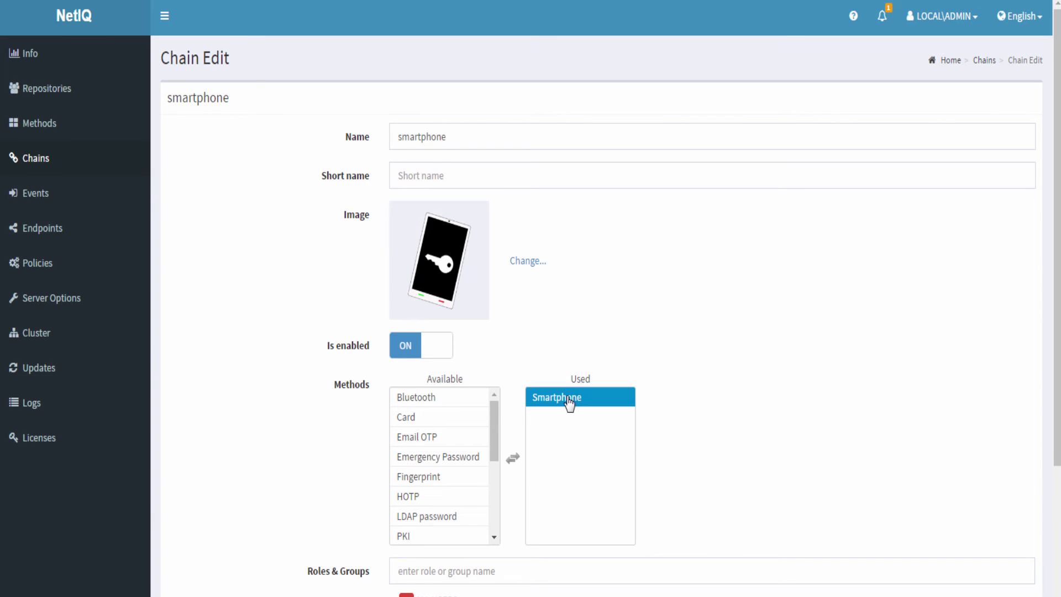
pyautogui.scroll(-2, 569, 404)
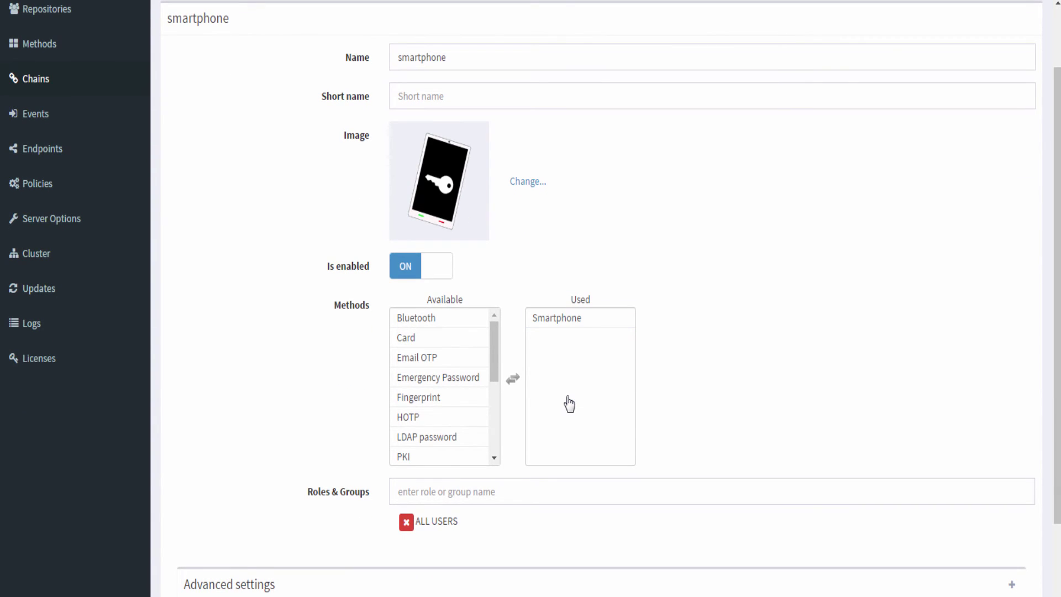
# Open the NAM event for editing and check which authentication chains it uses
pyautogui.click(35, 119)
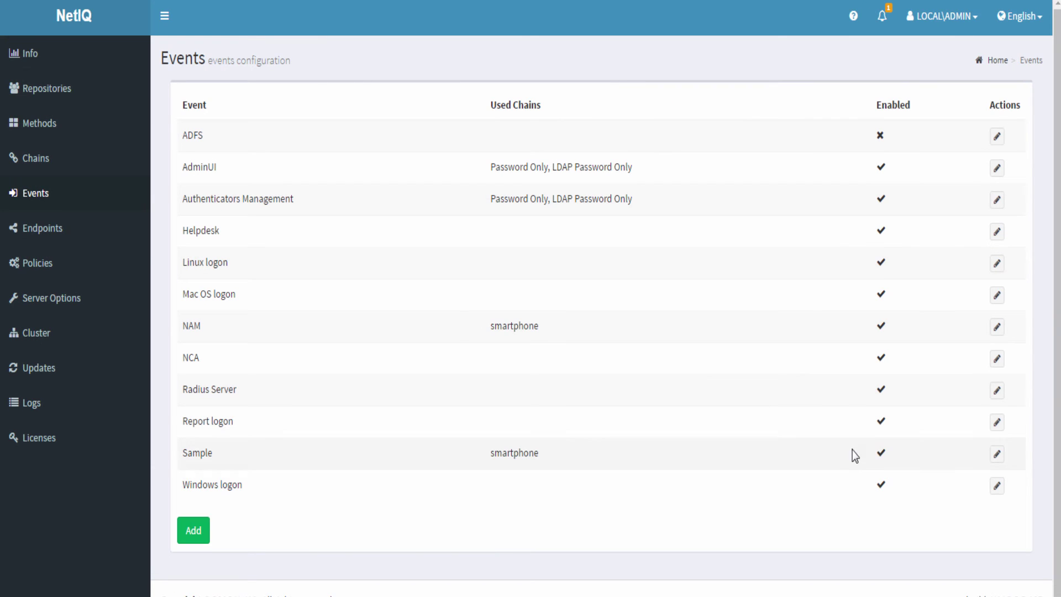
pyautogui.click(1000, 329)
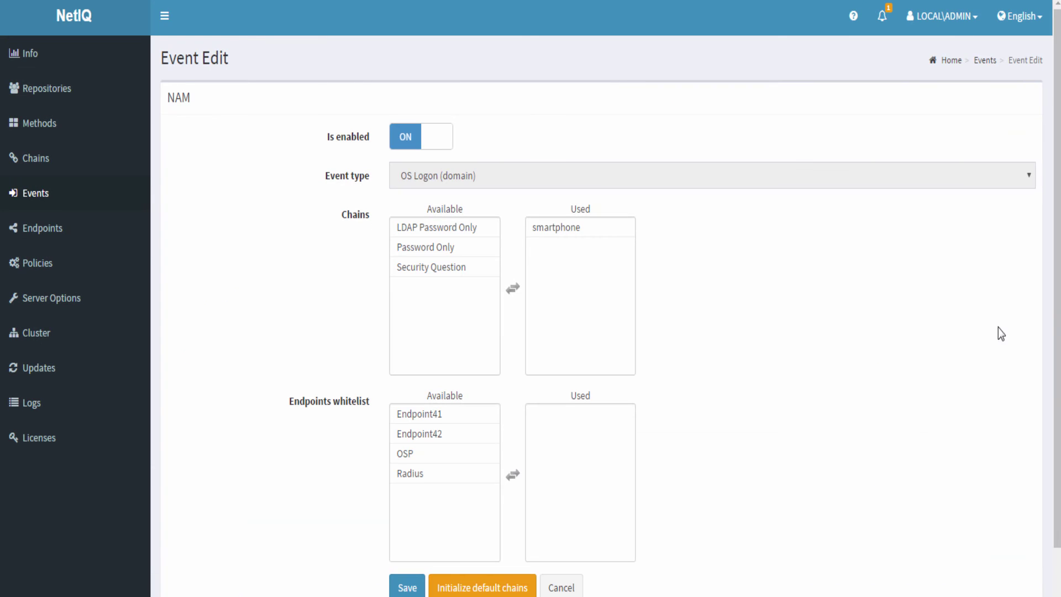
pyautogui.click(539, 235)
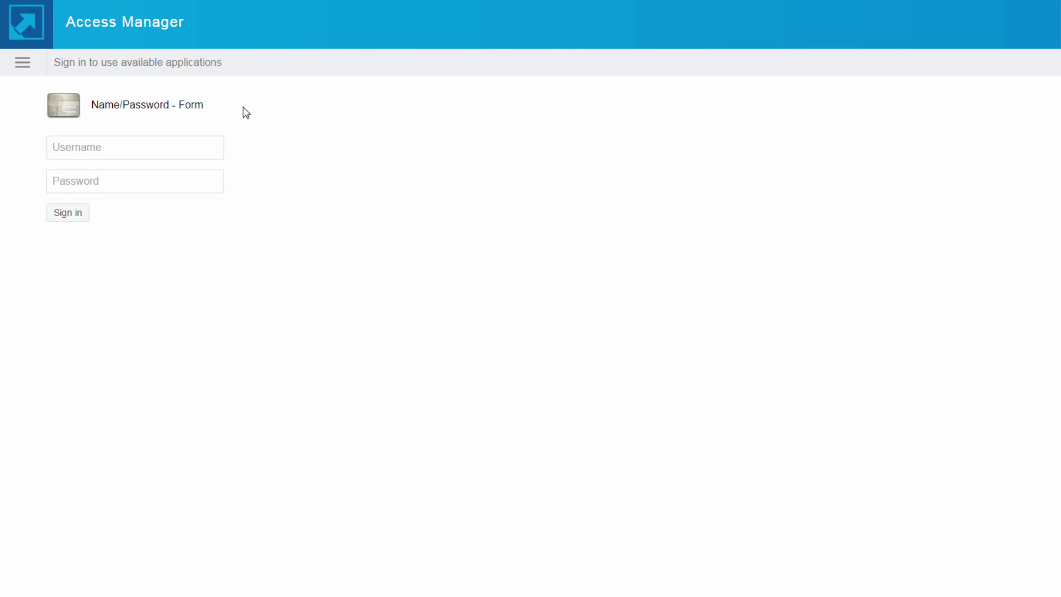
# On the Access Manager sign-in page, choose the Demo_AA_RBA local login and sign in with the account's username and password
pyautogui.click(22, 62)
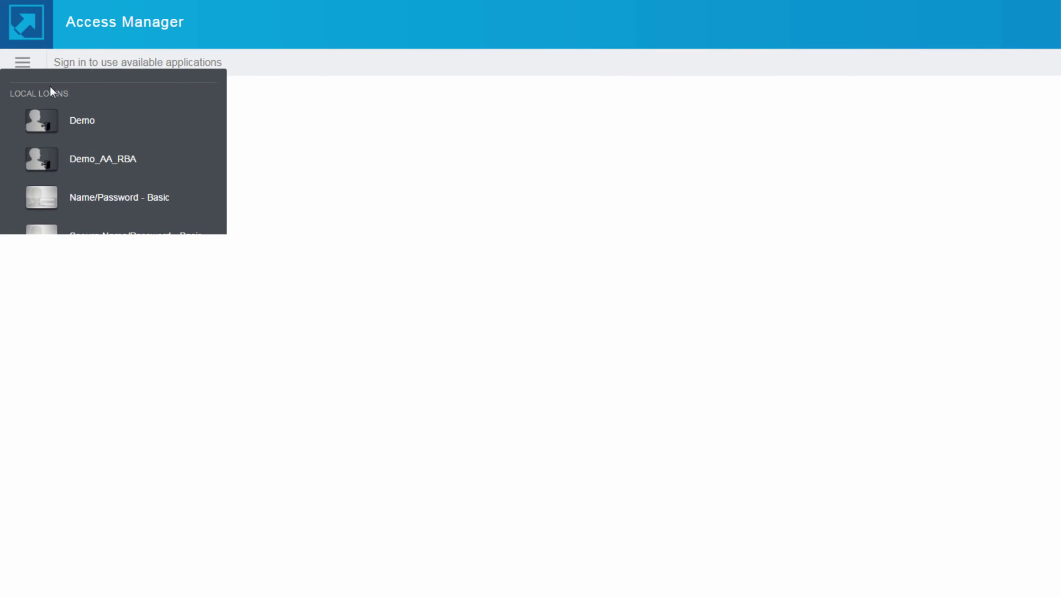
pyautogui.click(92, 165)
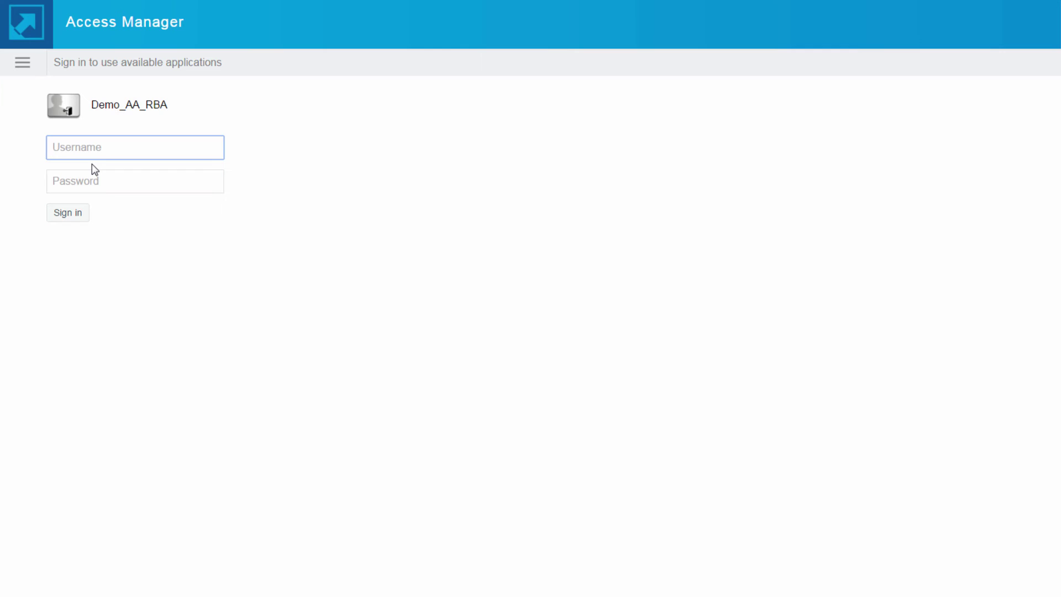
pyautogui.write('amith')
pyautogui.press('Tab')
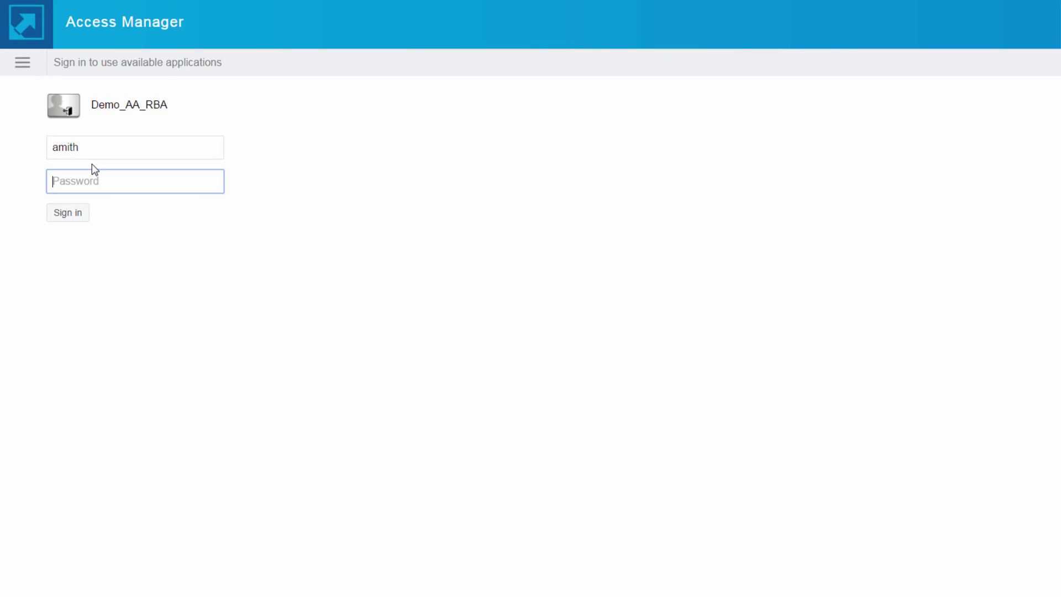
pyautogui.write('••••••')
pyautogui.click(66, 215)
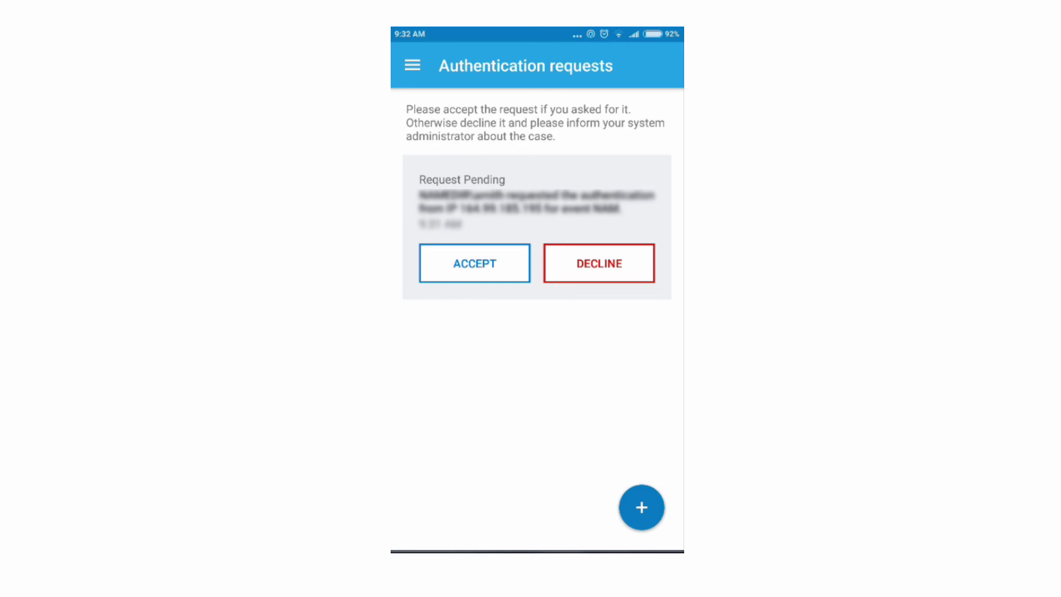
# Accept the pending authentication request for the NAM event in the smartphone authentication app
pyautogui.click(475, 263)
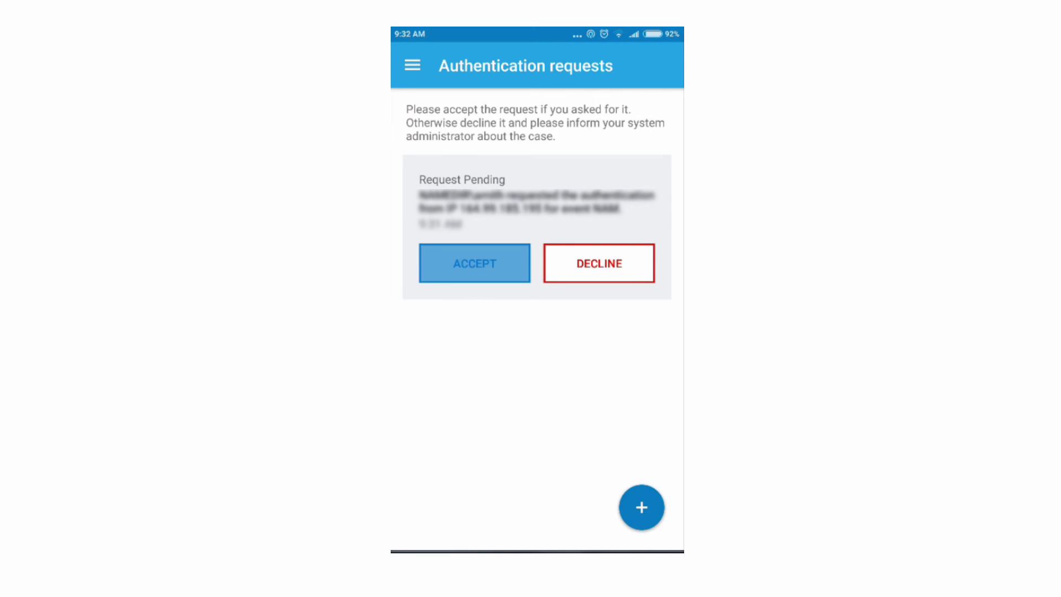
pyautogui.click(536, 517)
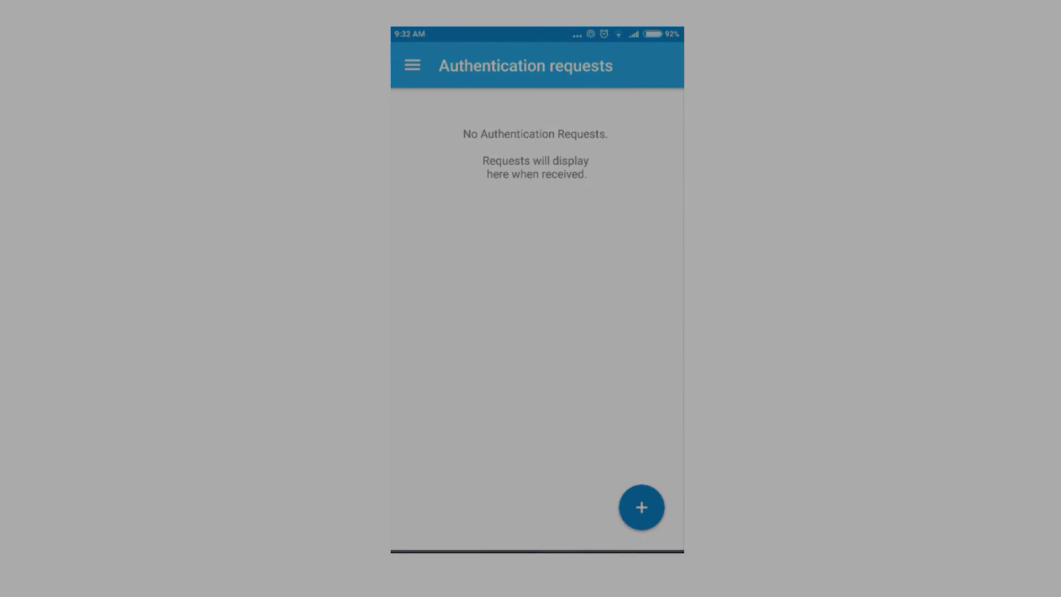